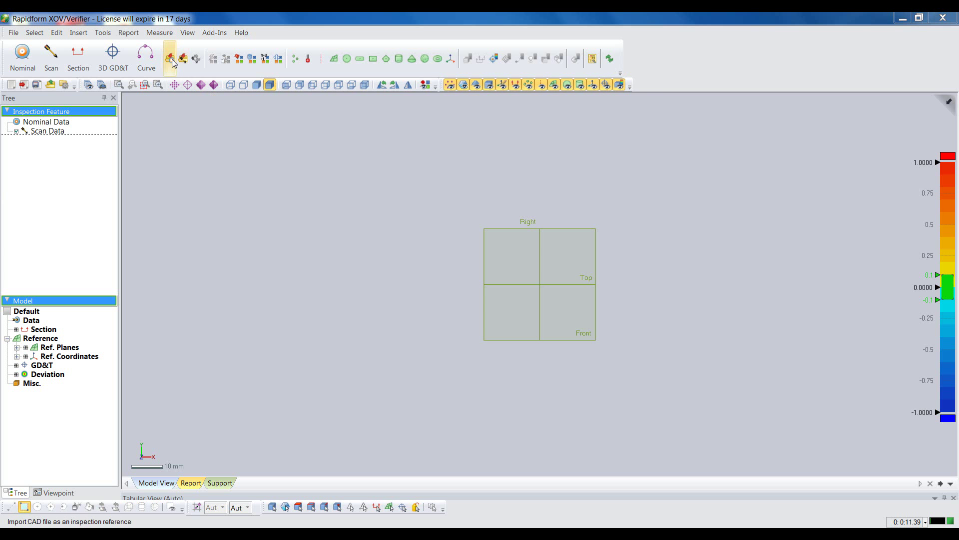
# - Import Design_Sheetmetal.X_B from the sample_sheetmetal folder as the nominal data
pyautogui.click(172, 59)
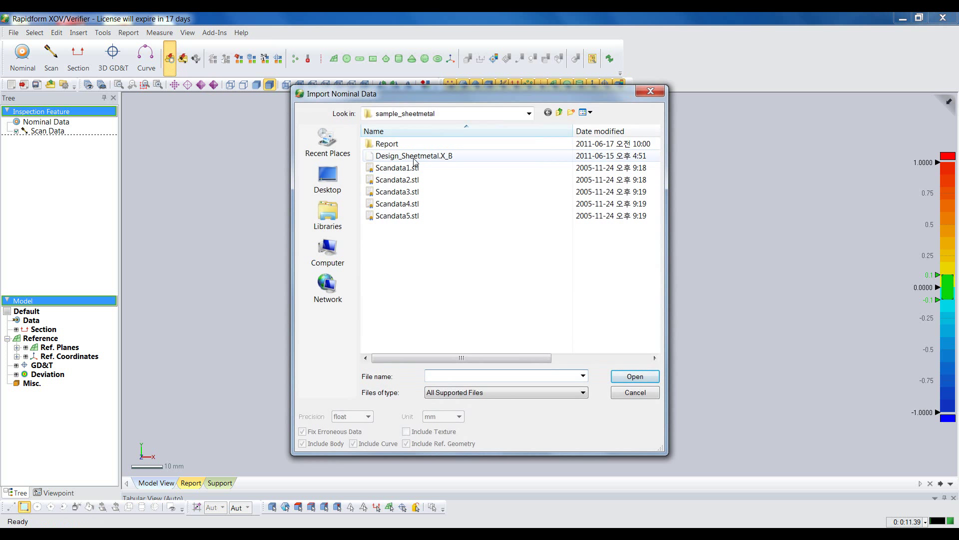
pyautogui.click(413, 159)
pyautogui.click(635, 377)
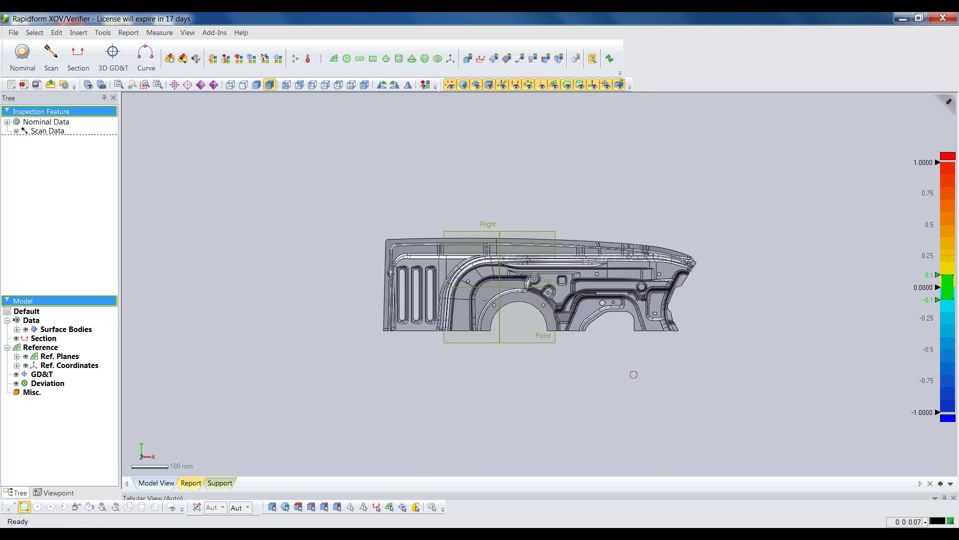
# - Examine the imported nominal sheet metal part from several standard viewpoints, ending with the front view
pyautogui.keyDown('shift'); pyautogui.moveTo(635, 380); pyautogui.dragTo(619, 195, button='right'); pyautogui.keyUp('shift')
pyautogui.keyDown('shift'); pyautogui.moveTo(540, 280); pyautogui.dragTo(549, 336, button='right'); pyautogui.keyUp('shift')
pyautogui.moveTo(648, 389); pyautogui.dragTo(589, 370, button='right')
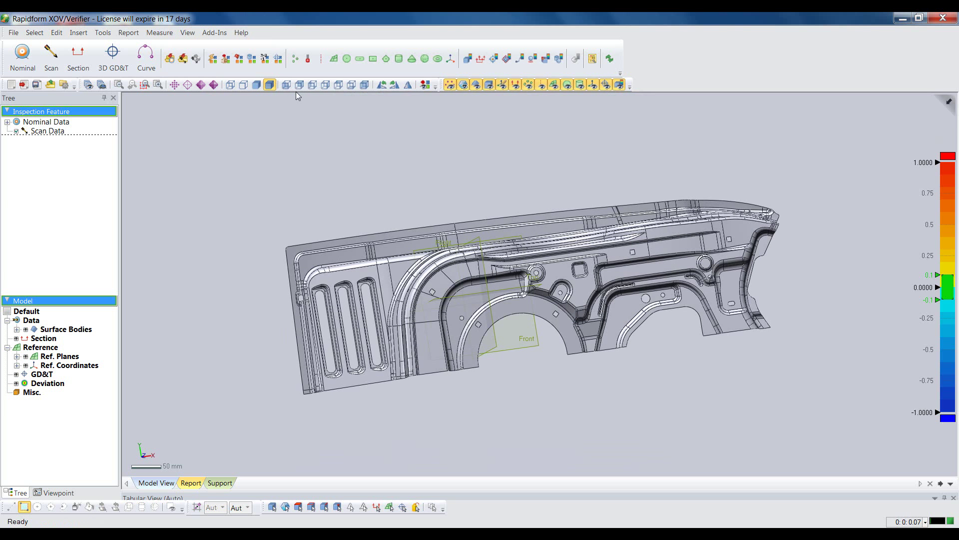
pyautogui.click(325, 85)
pyautogui.click(335, 84)
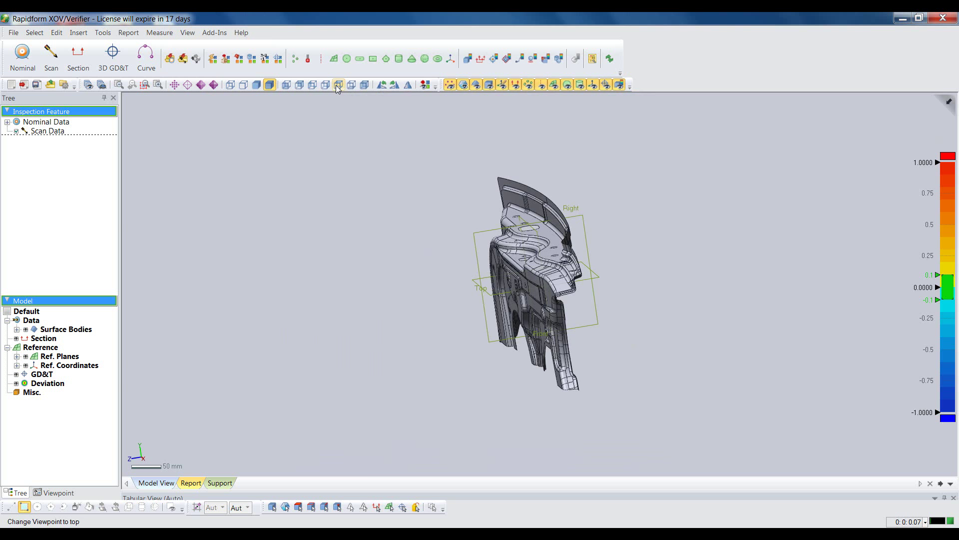
pyautogui.click(287, 85)
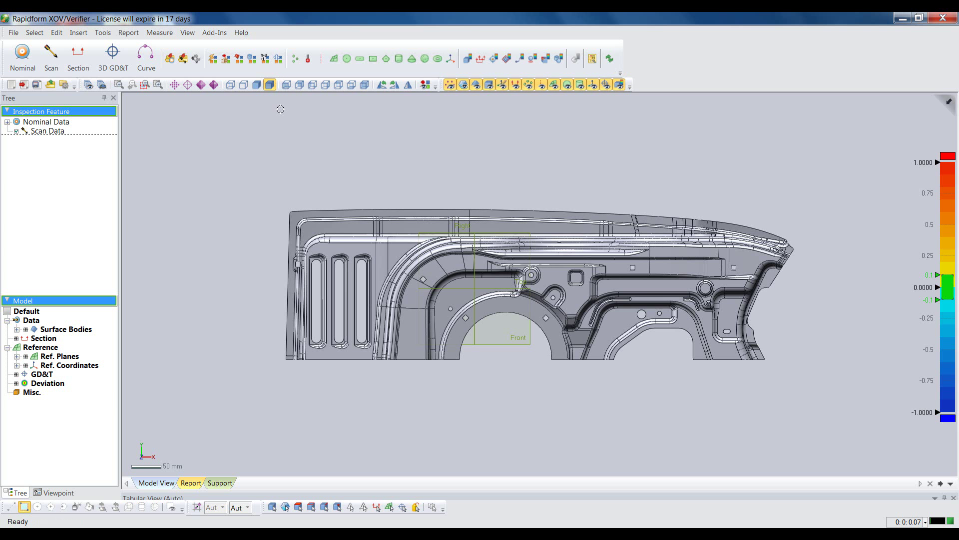
# - Import Scandata1.stl as scan data without running the inspection process
pyautogui.click(183, 58)
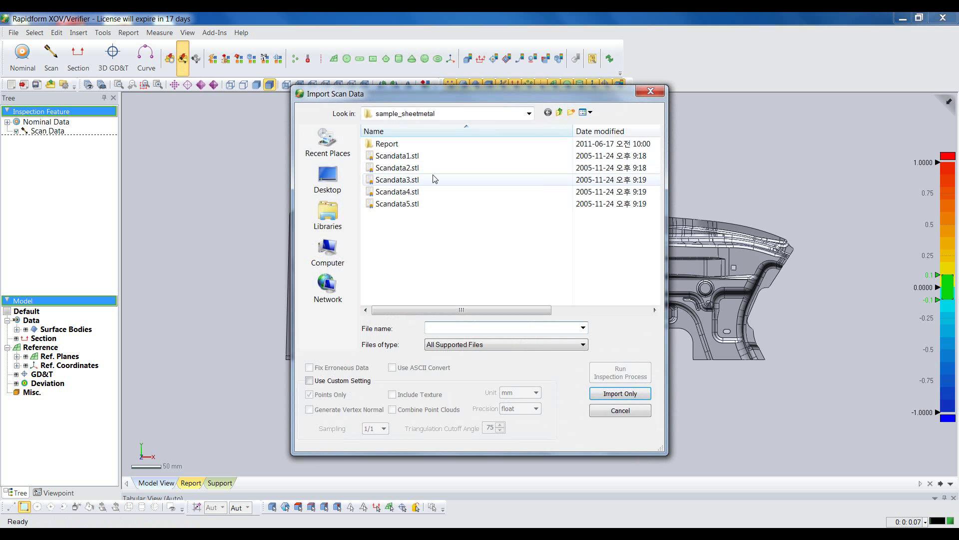
pyautogui.click(400, 155)
pyautogui.click(628, 393)
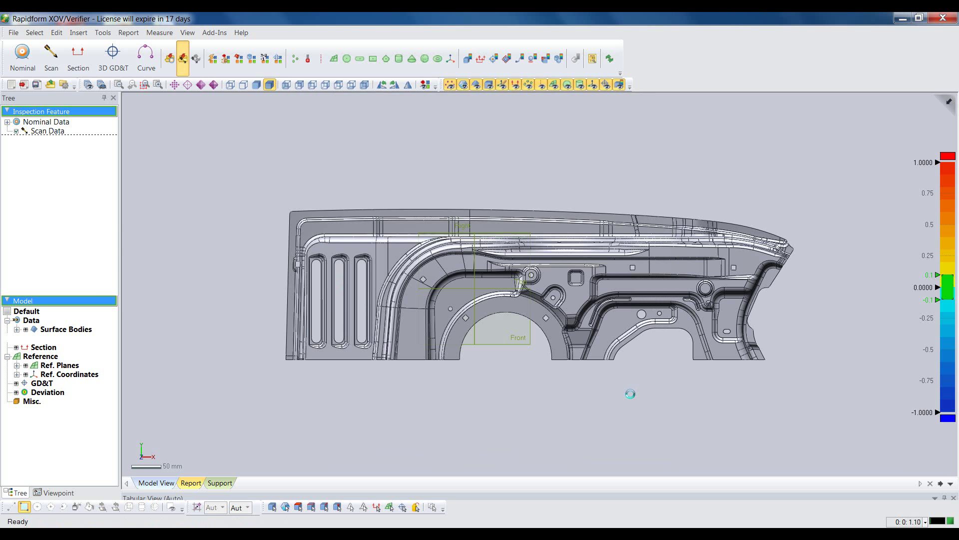
# - Align the scan mesh to the nominal part with Auto Alignment
pyautogui.moveTo(509, 415); pyautogui.dragTo(547, 310, button='right')
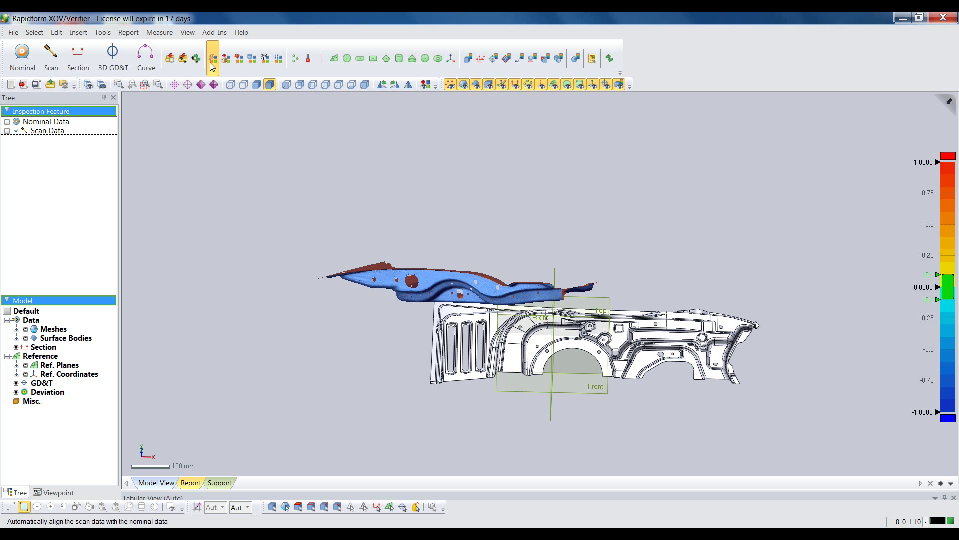
pyautogui.click(212, 64)
pyautogui.click(238, 107)
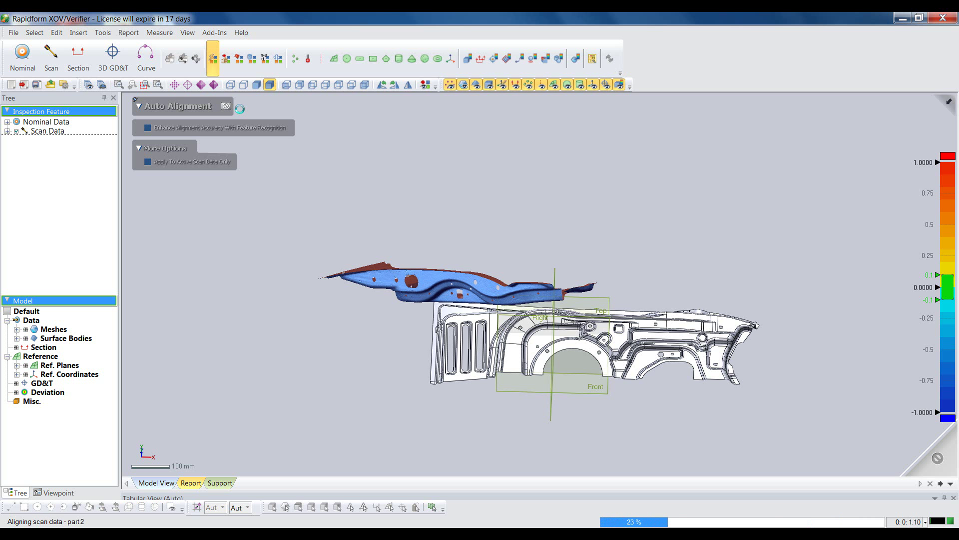
pyautogui.scroll(5, 476, 332)
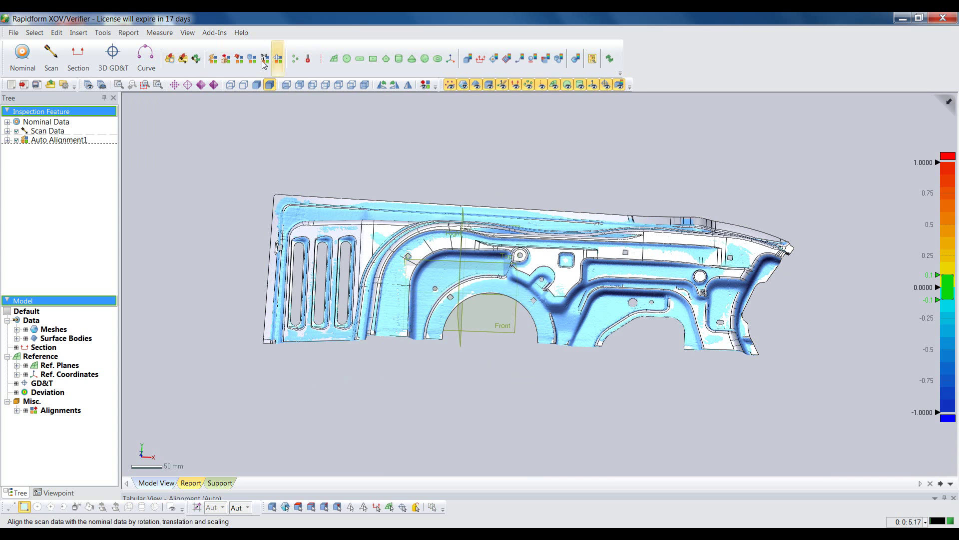
# - Refine the scan alignment with Align Best Fit, keeping the default sampling, iteration and constraint settings
pyautogui.click(226, 60)
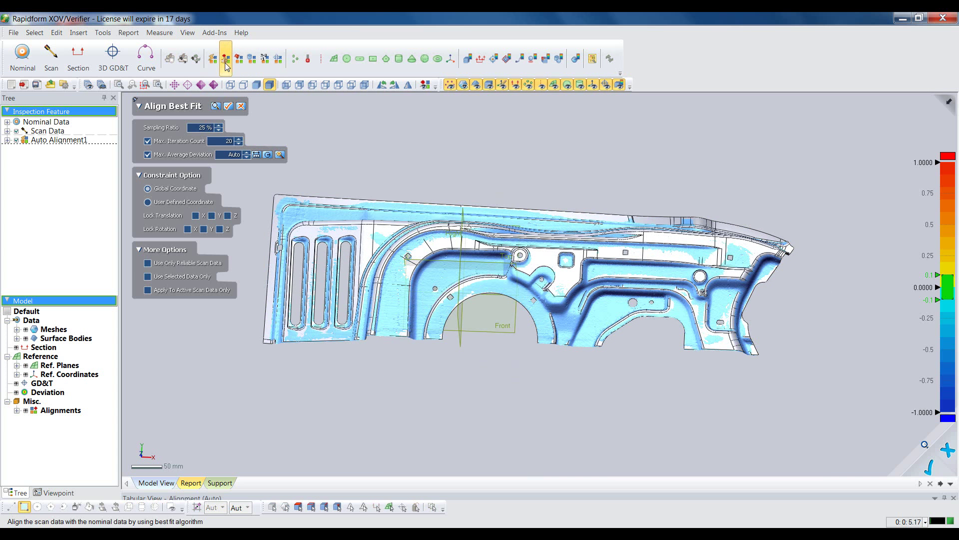
pyautogui.click(231, 110)
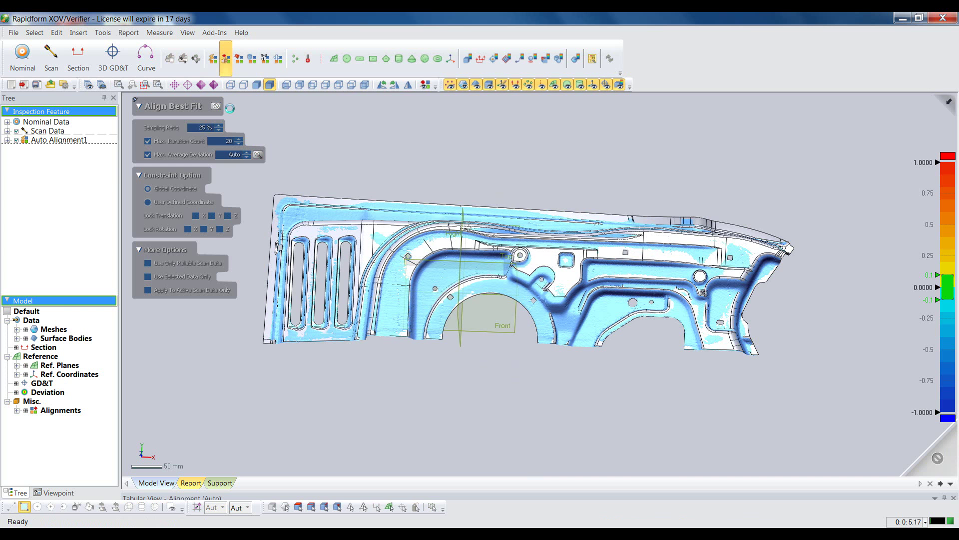
pyautogui.moveTo(399, 169); pyautogui.dragTo(404, 181, button='right')
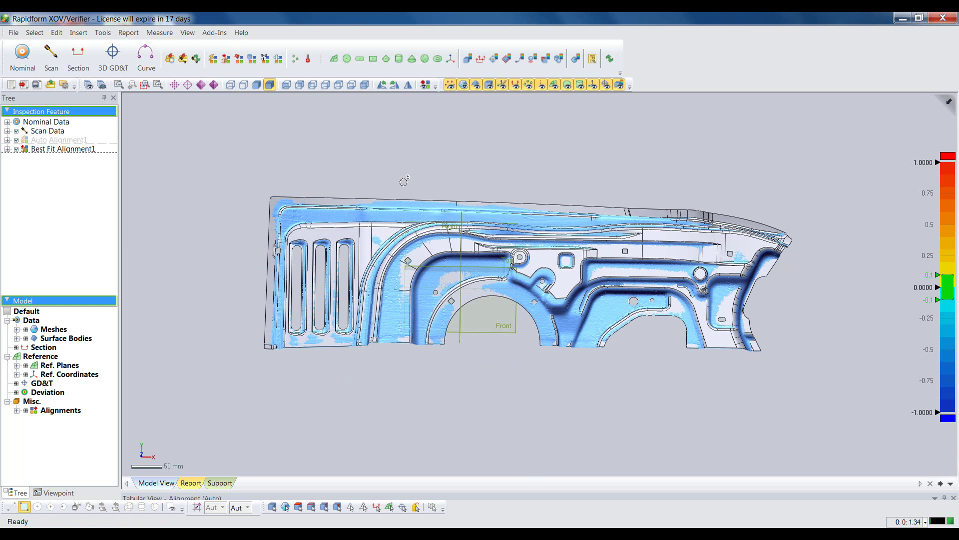
# - Hide the scan mesh and calculate a Whole Deviation using the Shape method, minimum distance and 100% scan sampling
pyautogui.hotkey('ctrl', '1')
pyautogui.keyDown('ctrl'); pyautogui.moveTo(516, 278); pyautogui.dragTo(522, 295, button='right'); pyautogui.keyUp('ctrl')
pyautogui.scroll(1, 522, 295)
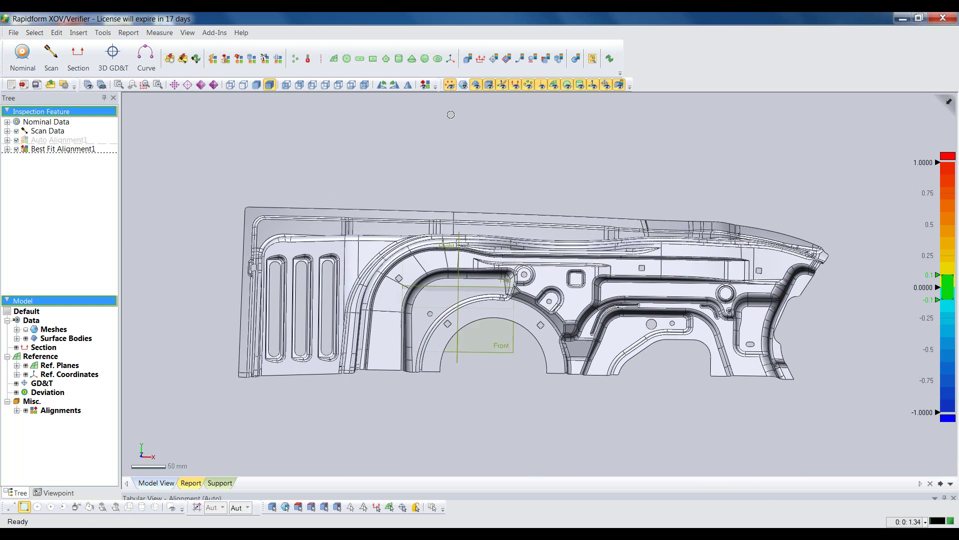
pyautogui.click(468, 60)
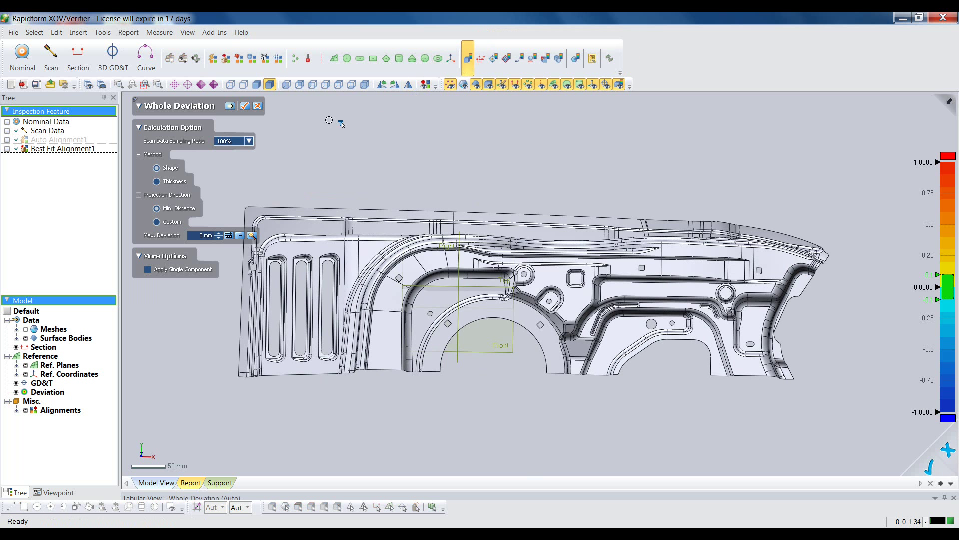
pyautogui.click(244, 106)
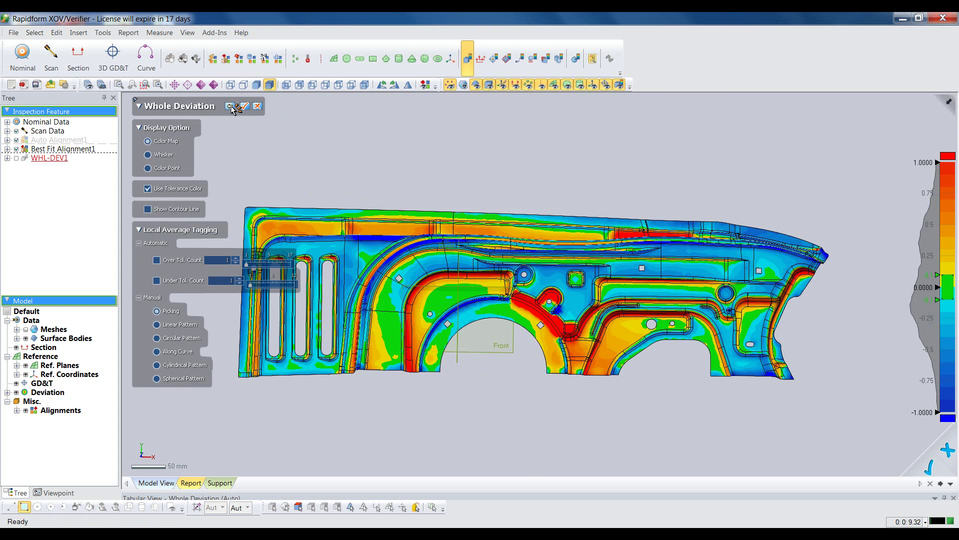
# - Tag deviations at the upper-left flange, the panel left of the large arch, the upper-right edge and the lower-right corner, and accept the colour map
pyautogui.scroll(1, 477, 385)
pyautogui.keyDown('ctrl'); pyautogui.moveTo(477, 384); pyautogui.dragTo(491, 392, button='right'); pyautogui.keyUp('ctrl')
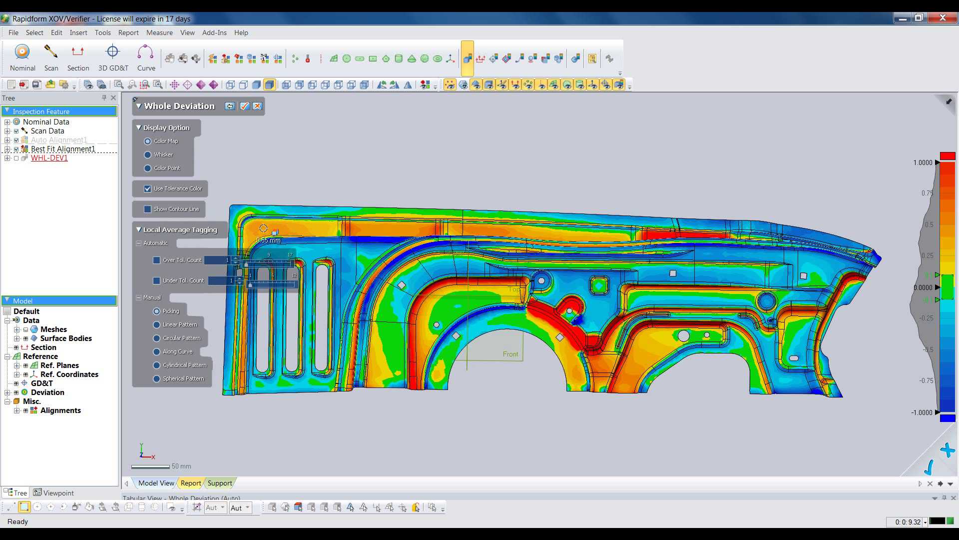
pyautogui.click(263, 228)
pyautogui.click(396, 359)
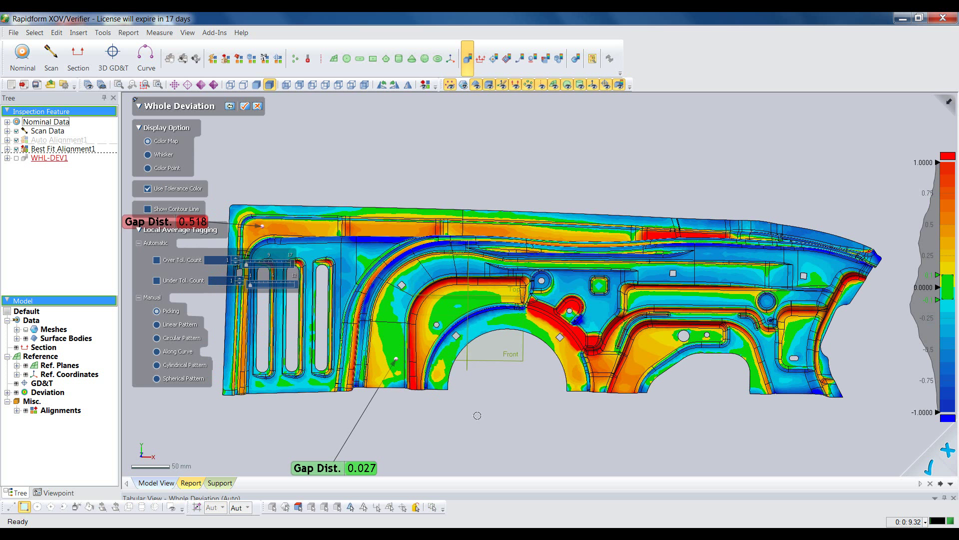
pyautogui.click(613, 233)
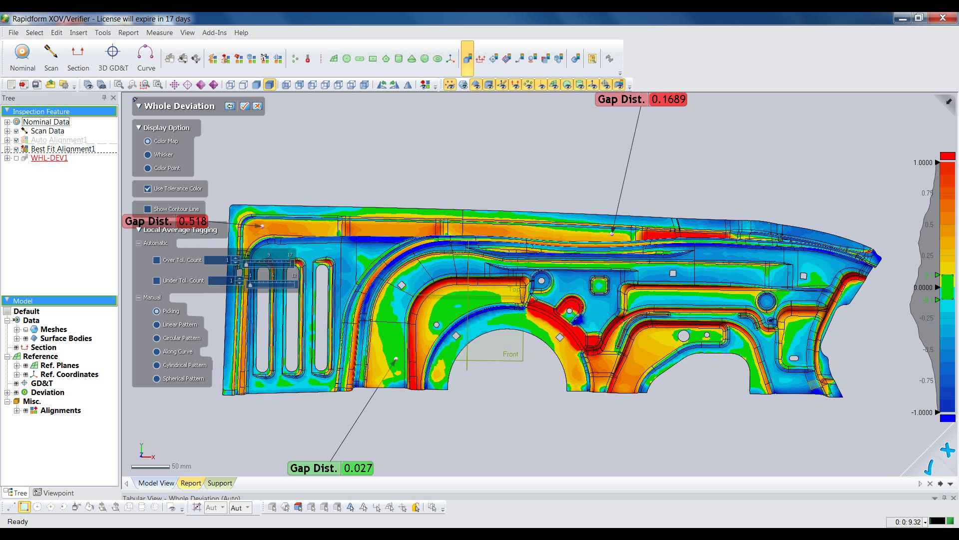
pyautogui.click(795, 382)
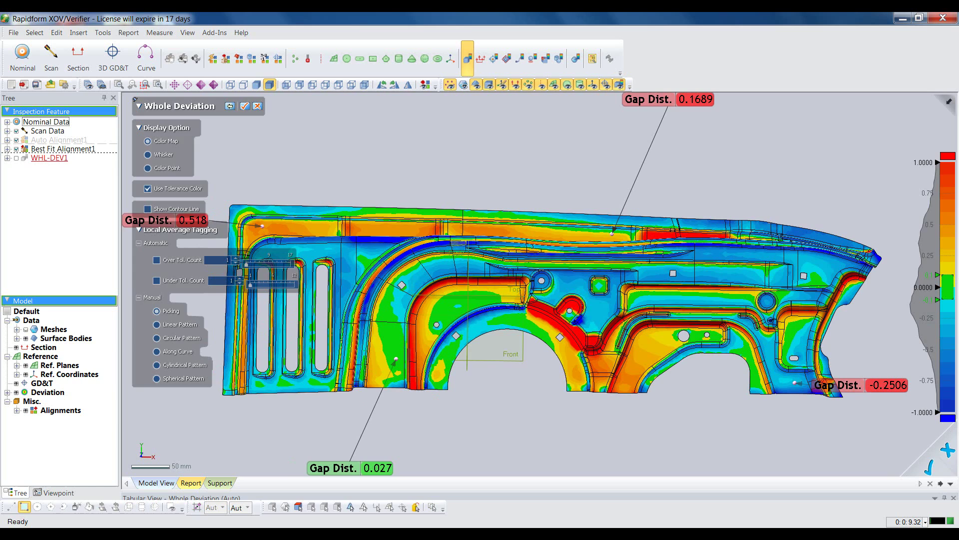
pyautogui.click(249, 106)
# - Place a section plane across the part, offset 107.5 mm from the Right plane
pyautogui.moveTo(513, 389); pyautogui.dragTo(444, 300, button='right')
pyautogui.click(78, 56)
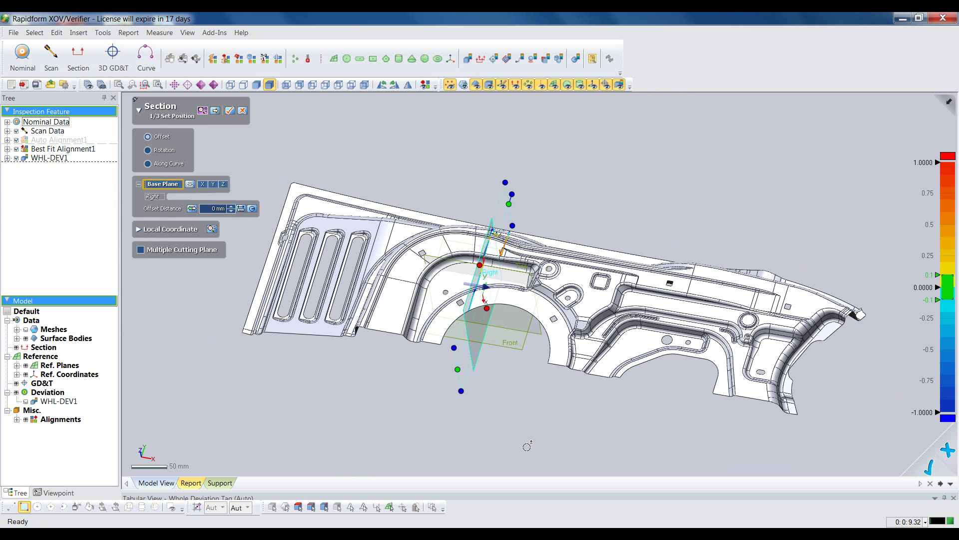
pyautogui.keyDown('shift'); pyautogui.moveTo(526, 448); pyautogui.dragTo(544, 185, button='right'); pyautogui.keyUp('shift')
pyautogui.moveTo(523, 403); pyautogui.dragTo(467, 333, button='right')
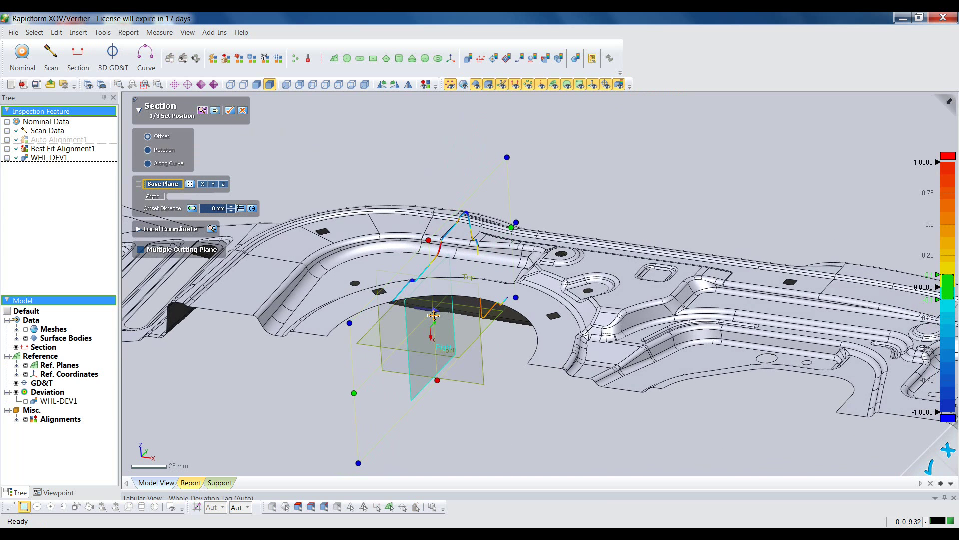
pyautogui.moveTo(435, 310); pyautogui.dragTo(570, 354)
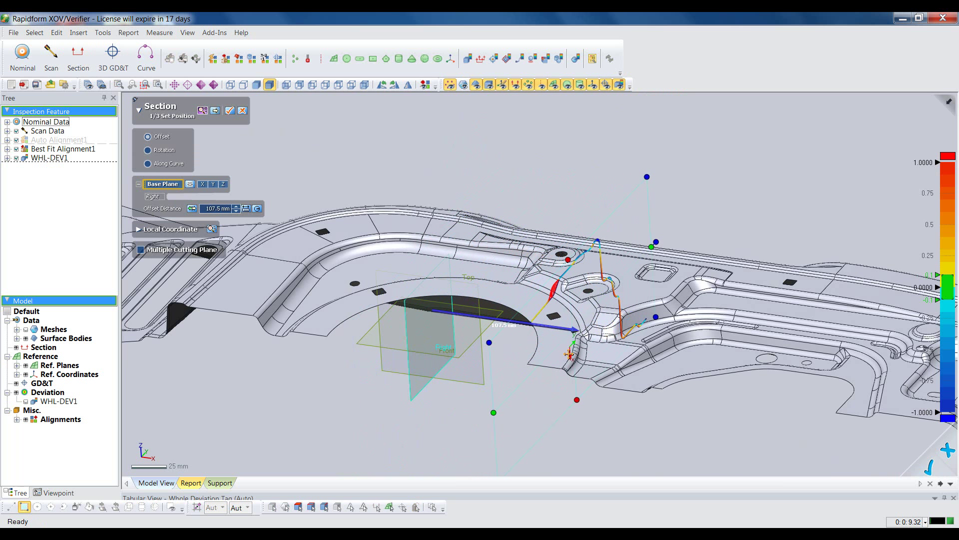
pyautogui.click(216, 110)
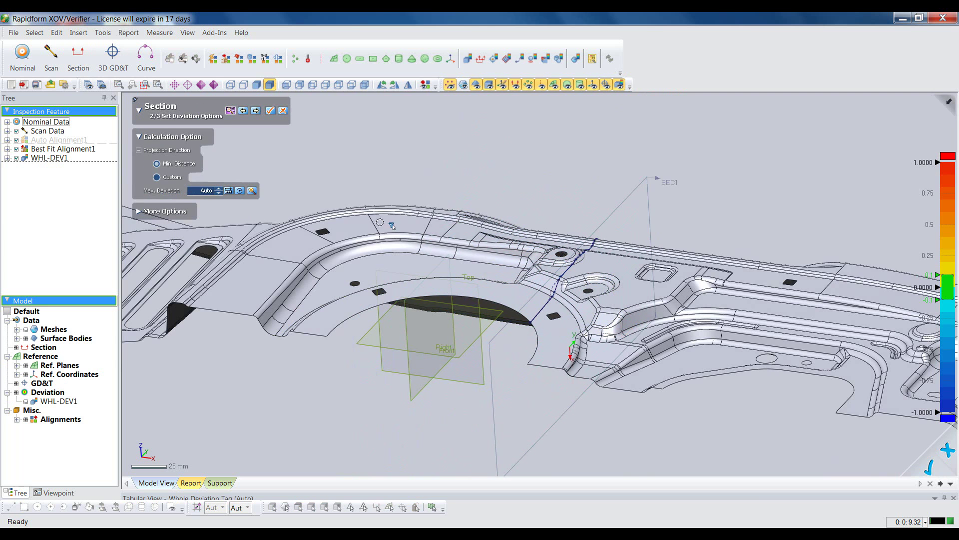
# - Calculate the section deviation by minimum distance and set the whisker multiplier to 3
pyautogui.click(256, 112)
pyautogui.scroll(5, 554, 343)
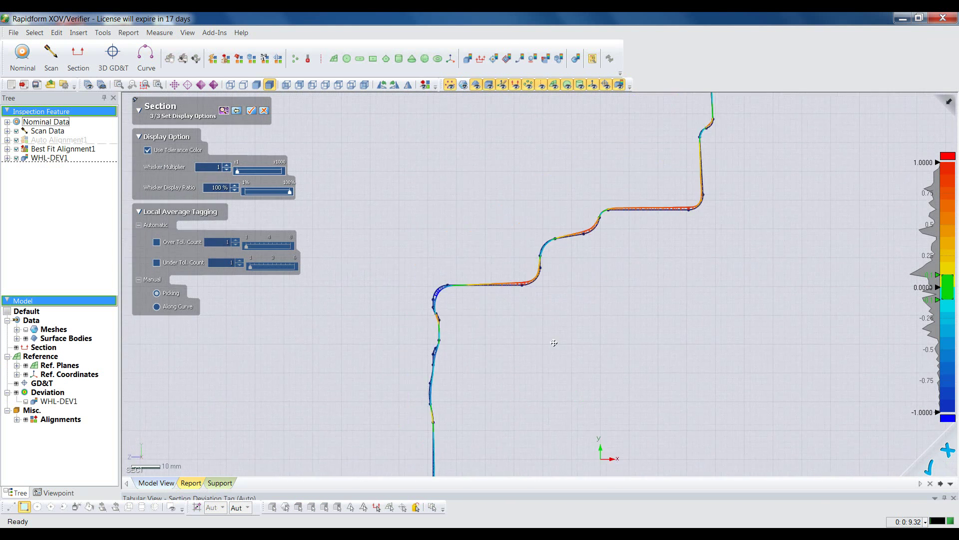
pyautogui.scroll(5, 554, 343)
pyautogui.moveTo(245, 173); pyautogui.dragTo(248, 173)
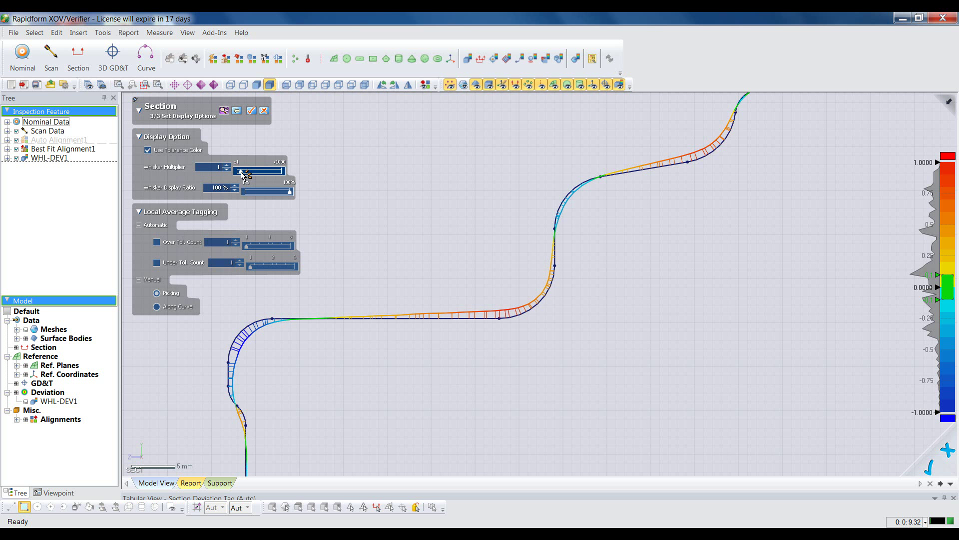
# - Tag the gap distance at four points along the section curve, place their labels clear of the profile and accept the section
pyautogui.click(314, 317)
pyautogui.moveTo(379, 309); pyautogui.dragTo(370, 242)
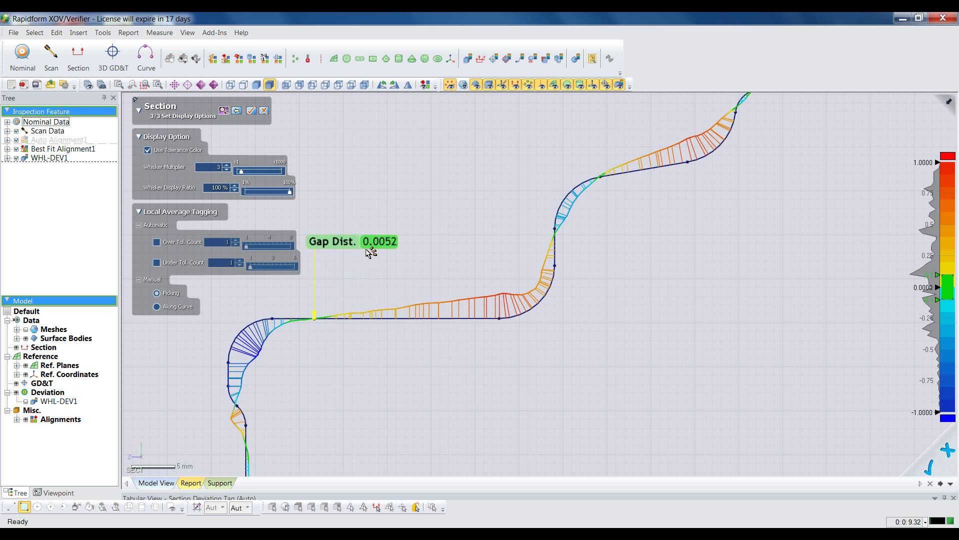
pyautogui.click(424, 316)
pyautogui.moveTo(452, 314); pyautogui.dragTo(455, 229)
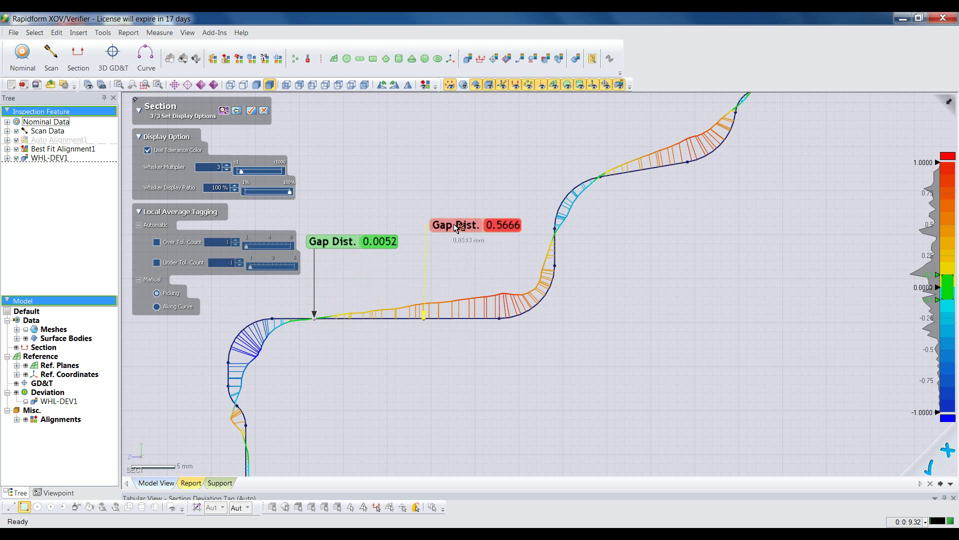
pyautogui.click(575, 187)
pyautogui.moveTo(624, 178); pyautogui.dragTo(539, 142)
pyautogui.click(658, 169)
pyautogui.moveTo(735, 156); pyautogui.dragTo(754, 241)
pyautogui.keyDown('shift'); pyautogui.moveTo(617, 252); pyautogui.dragTo(651, 418, button='right'); pyautogui.keyUp('shift')
pyautogui.click(257, 114)
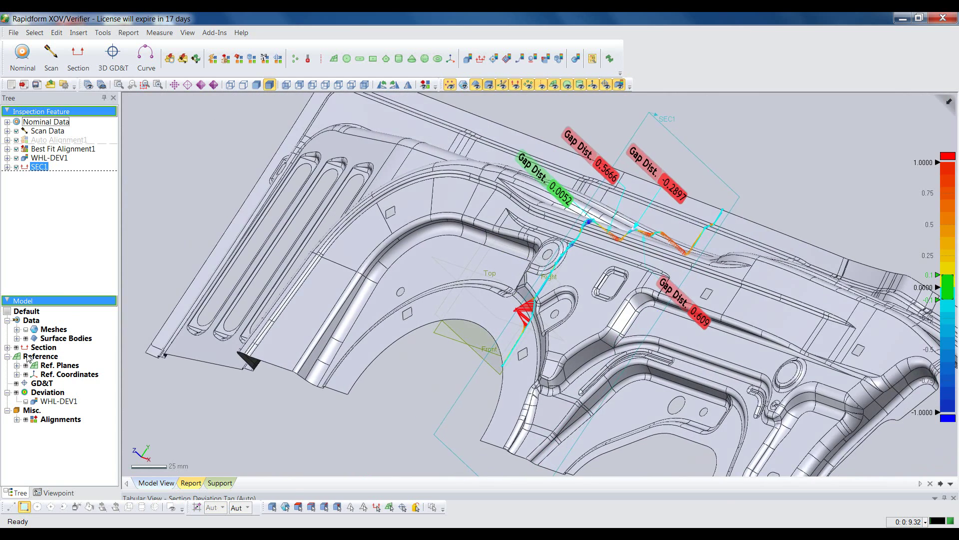
# - Hide the finished section in the model view
pyautogui.click(8, 347)
pyautogui.click(428, 253)
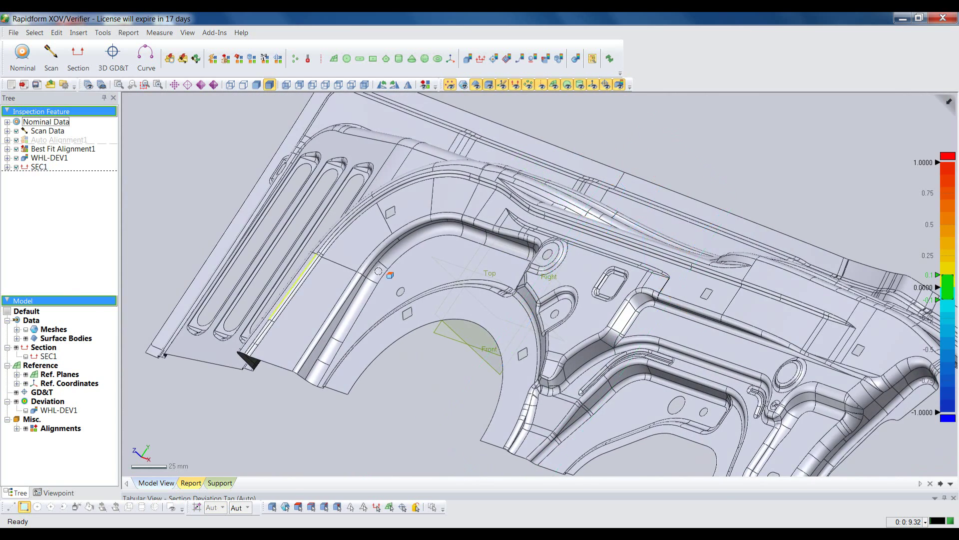
pyautogui.scroll(-3, 429, 253)
# - Calculate the boundary deviation along the part's outer boundary, using the tangent single component and automatic maximum deviation
pyautogui.click(507, 58)
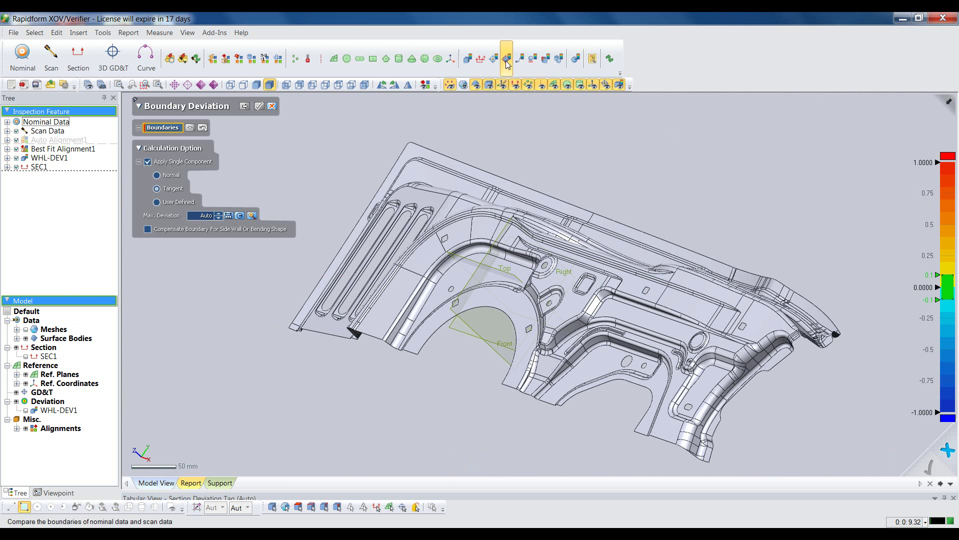
pyautogui.click(449, 289)
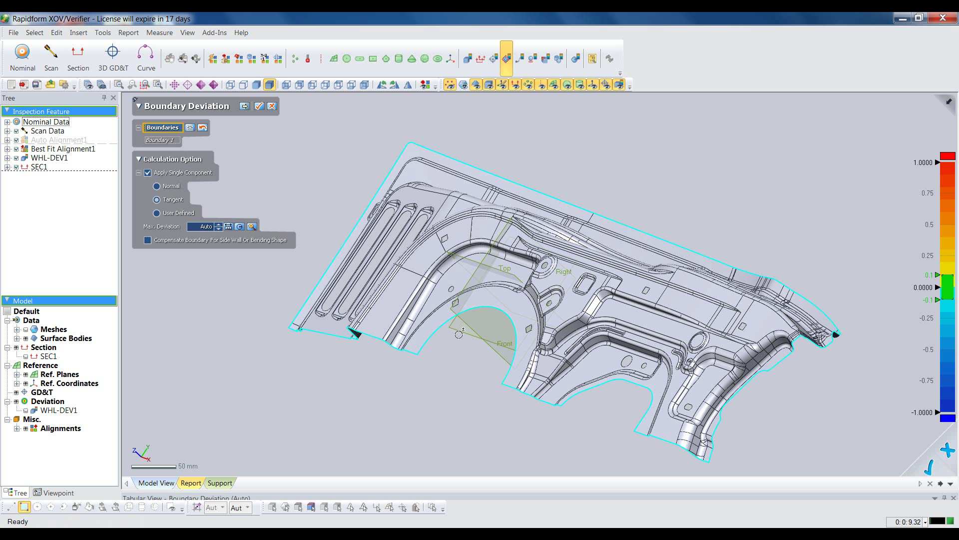
pyautogui.moveTo(459, 335); pyautogui.dragTo(522, 326, button='right')
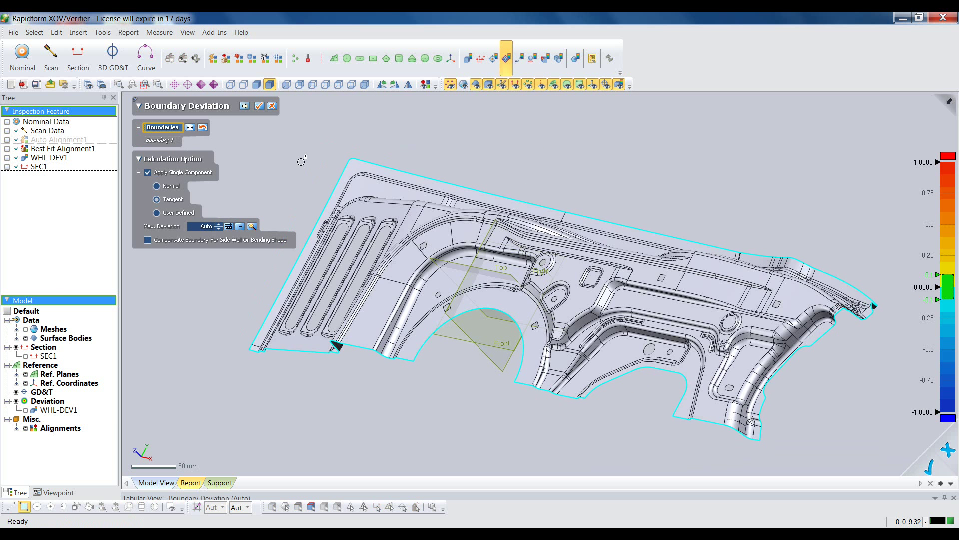
pyautogui.click(258, 106)
# - Examine the deviation whiskers along the part's boundary, with the scan mesh shown in place of the CAD body
pyautogui.scroll(3, 526, 290)
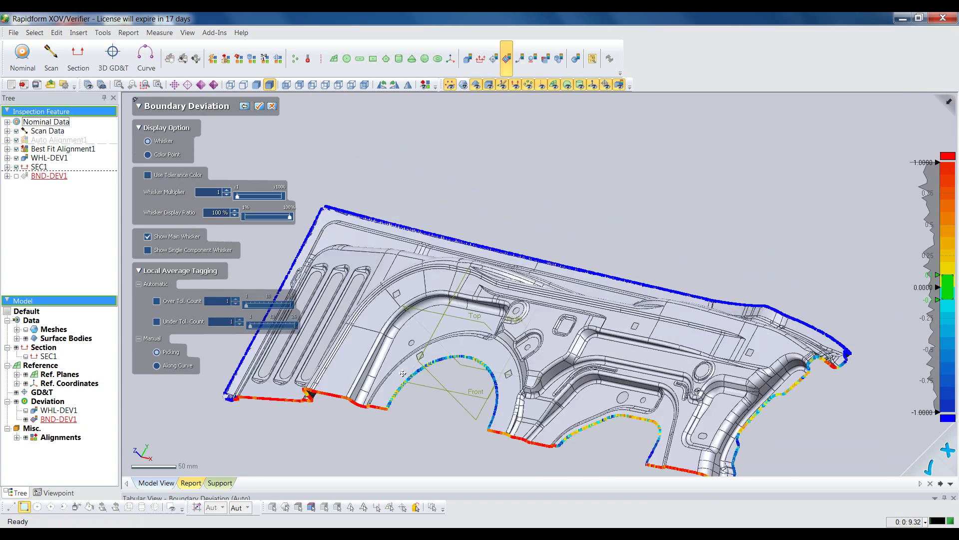
pyautogui.scroll(5, 526, 290)
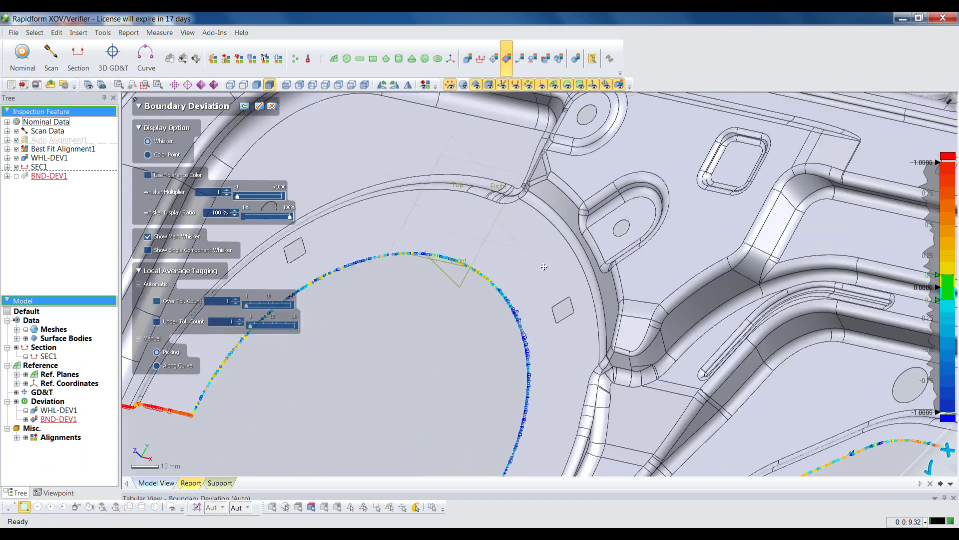
pyautogui.moveTo(473, 362)
pyautogui.mouseDown(button='right')
pyautogui.moveTo(457, 386)
pyautogui.moveTo(569, 298)
pyautogui.moveTo(591, 296)
pyautogui.moveTo(569, 379)
pyautogui.mouseUp(button='right')
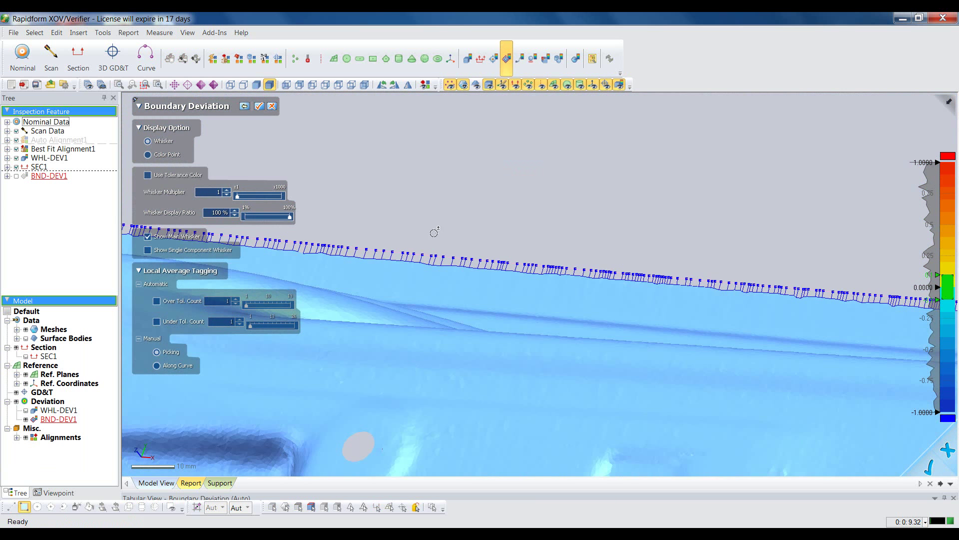
pyautogui.hotkey('ctrl', '1')
pyautogui.hotkey('ctrl', '2')
pyautogui.moveTo(475, 395); pyautogui.dragTo(640, 314, button='right')
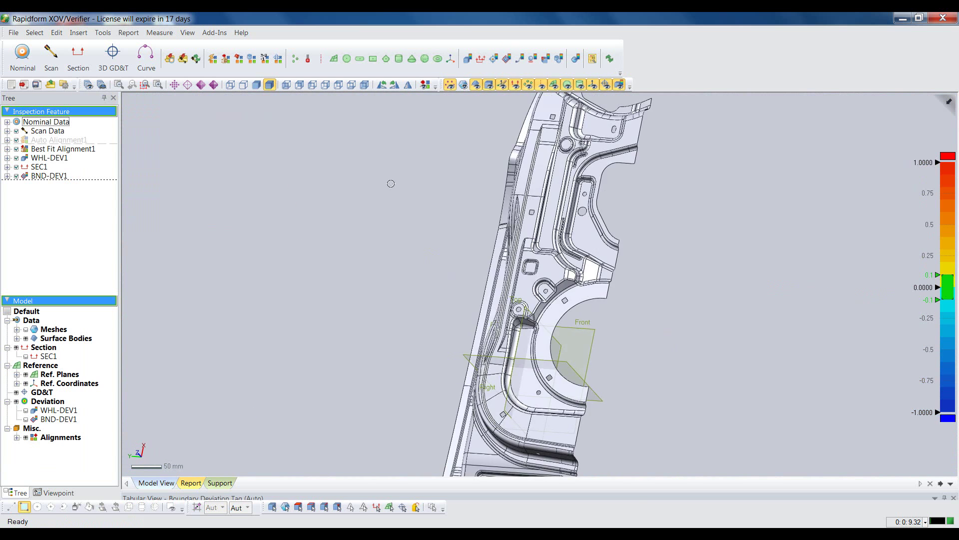
# - Start a 3D GD&T set and add a linear dimension between the end arcs of the slot nearest the wheel cutout
pyautogui.moveTo(391, 184); pyautogui.dragTo(202, 190, button='right')
pyautogui.click(112, 57)
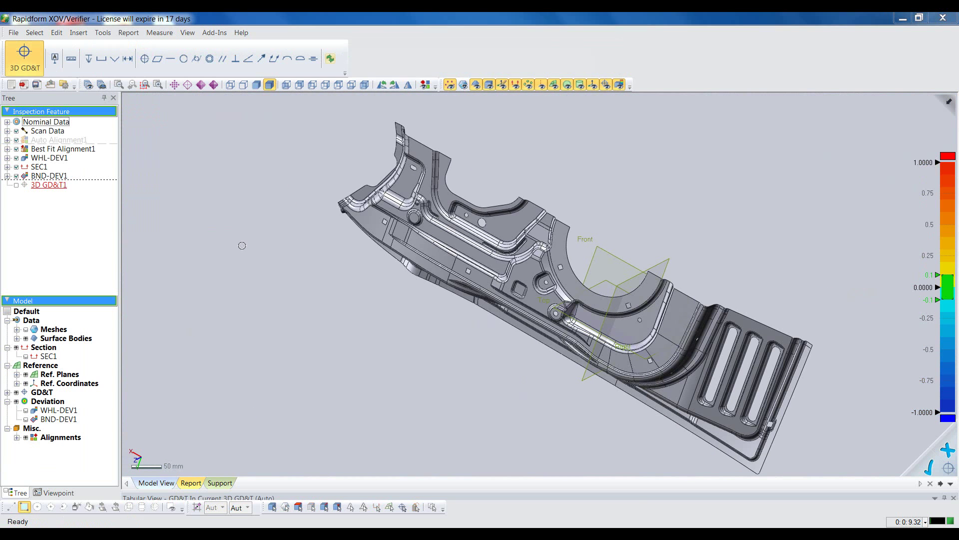
pyautogui.click(324, 509)
pyautogui.moveTo(520, 412); pyautogui.dragTo(347, 327, button='right')
pyautogui.scroll(5, 512, 326)
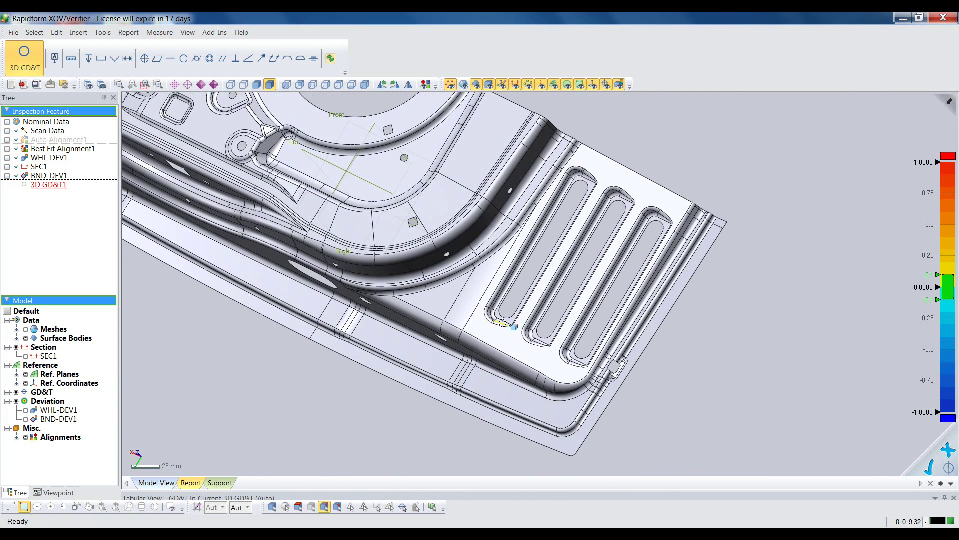
pyautogui.click(503, 315)
pyautogui.click(72, 58)
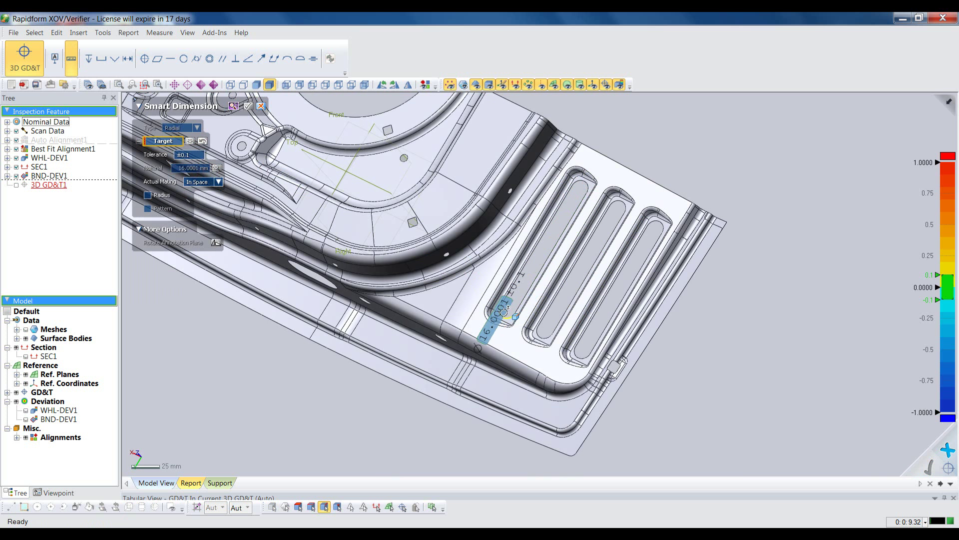
pyautogui.click(579, 186)
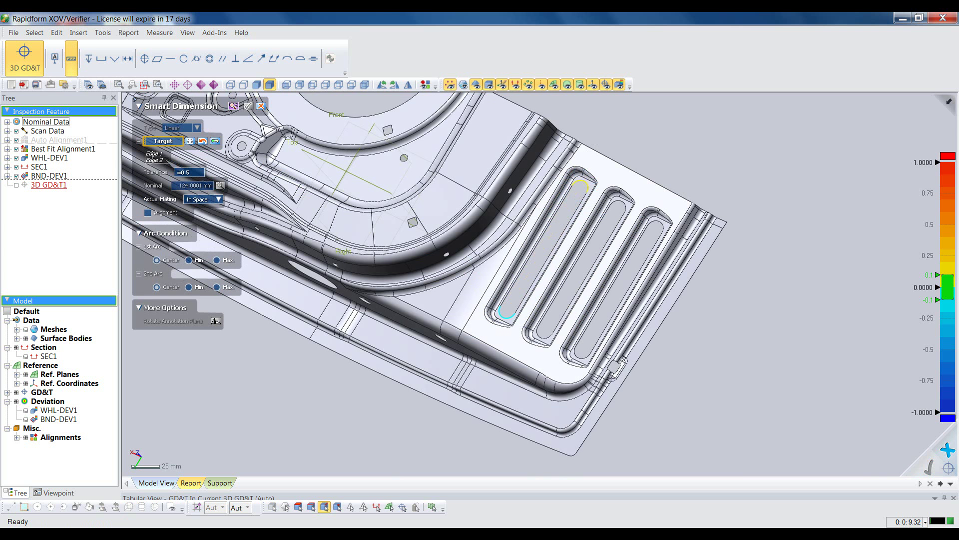
pyautogui.click(569, 244)
# - Dimension the outermost slot's length between its end arcs and place the label outside the part's edge
pyautogui.click(594, 358)
pyautogui.click(656, 226)
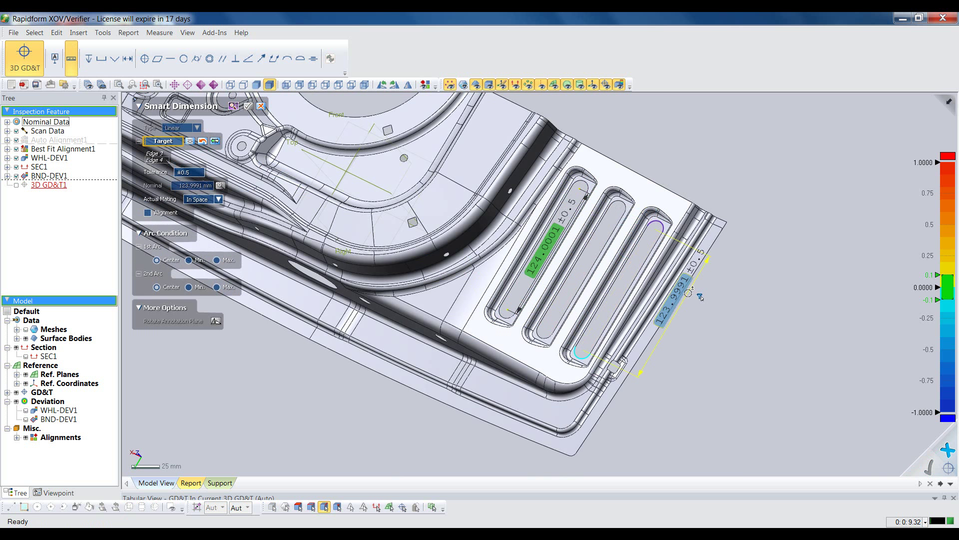
pyautogui.click(654, 296)
# - Dimension the spacing of the two small holes in the side wall near the slotted end of the part
pyautogui.moveTo(395, 443); pyautogui.dragTo(698, 289, button='right')
pyautogui.click(451, 330)
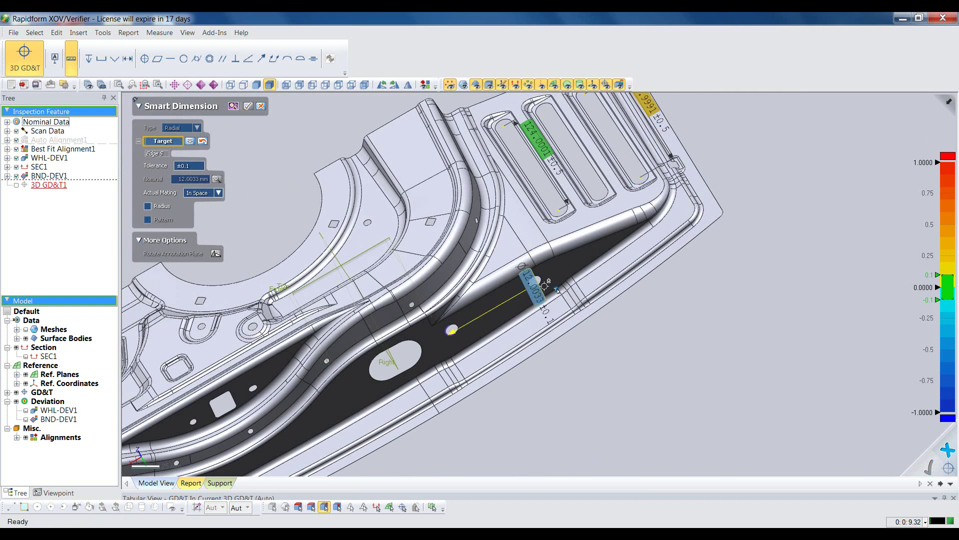
pyautogui.click(539, 282)
pyautogui.moveTo(536, 279); pyautogui.dragTo(403, 346, button='right')
pyautogui.click(534, 346)
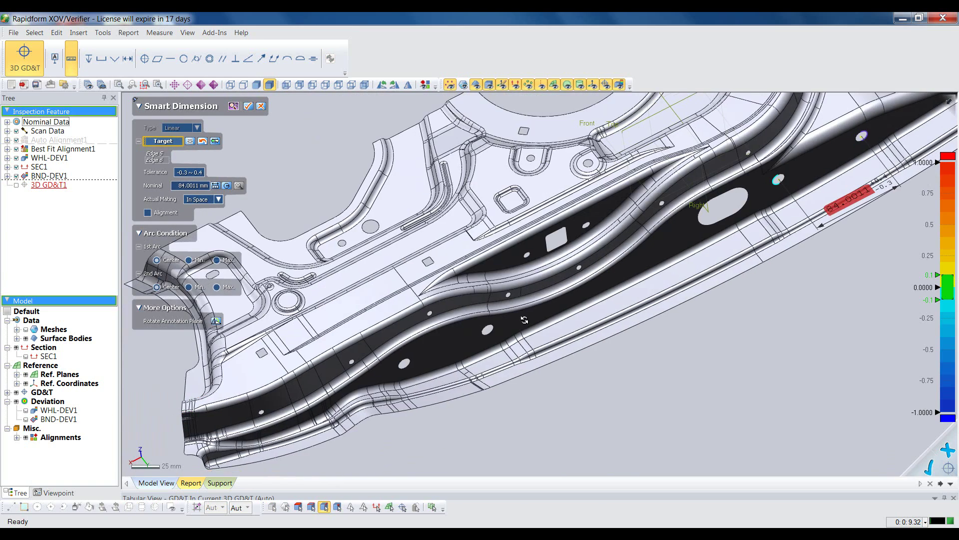
# - Dimension the spacing of the other pair of side wall holes, toward the far end, and place the label outside the flange
pyautogui.click(403, 363)
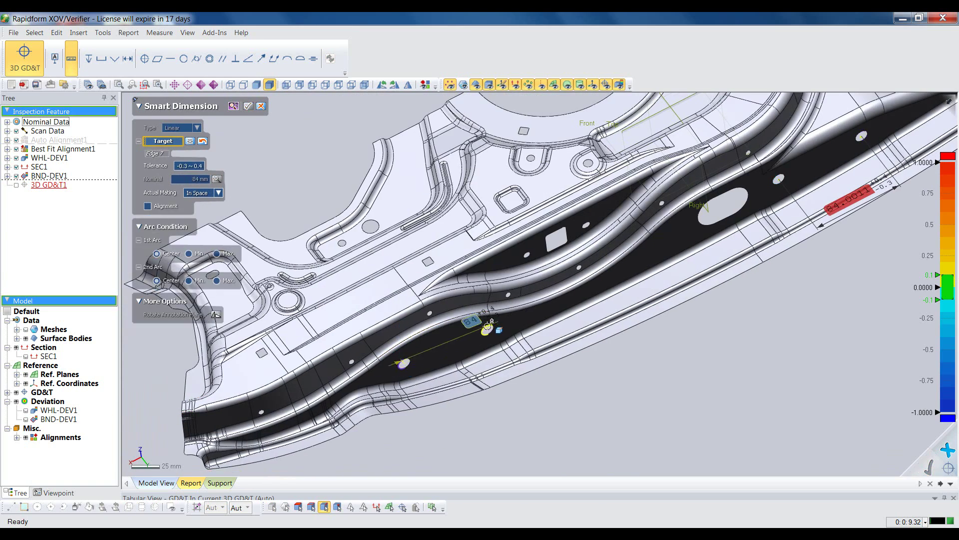
pyautogui.click(487, 331)
pyautogui.moveTo(487, 342); pyautogui.dragTo(518, 432, button='right')
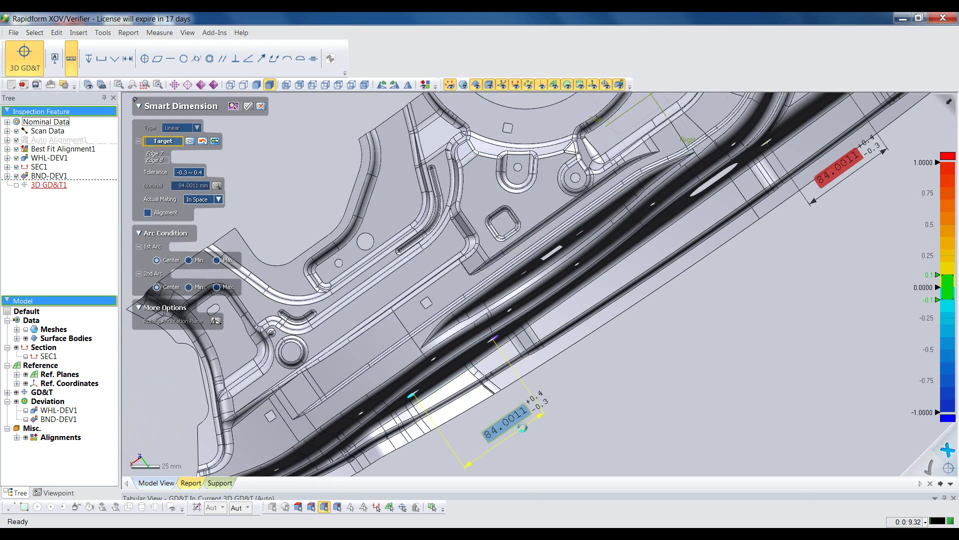
pyautogui.click(513, 428)
# - Add a diameter dimension to the large circular edge cutout and place its label inside the opening
pyautogui.keyDown('ctrl'); pyautogui.moveTo(677, 334); pyautogui.dragTo(453, 463, button='right'); pyautogui.keyUp('ctrl')
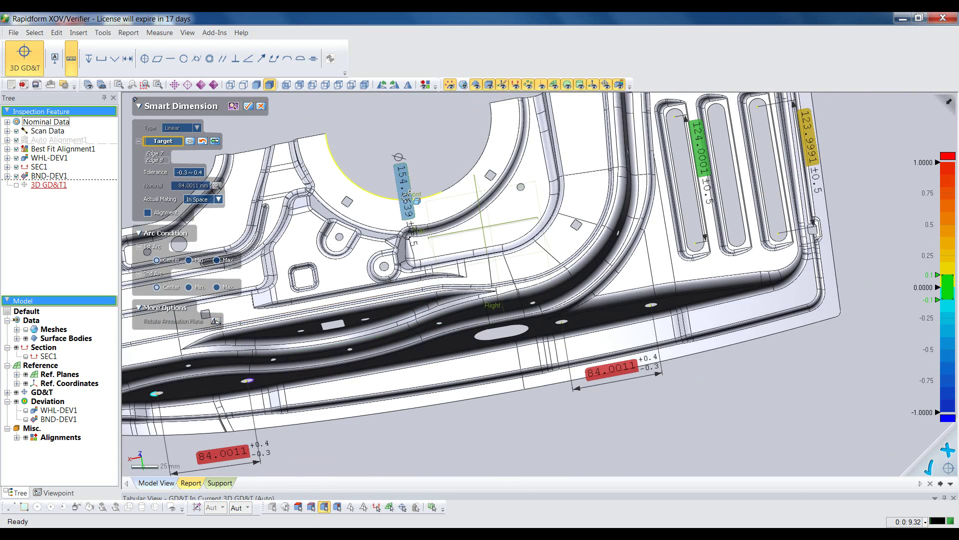
pyautogui.click(409, 200)
pyautogui.click(425, 109)
# - Add a diameter dimension to the round hole beside the smaller edge cutout
pyautogui.keyDown('ctrl'); pyautogui.moveTo(374, 157); pyautogui.dragTo(576, 248, button='right'); pyautogui.keyUp('ctrl')
pyautogui.click(382, 327)
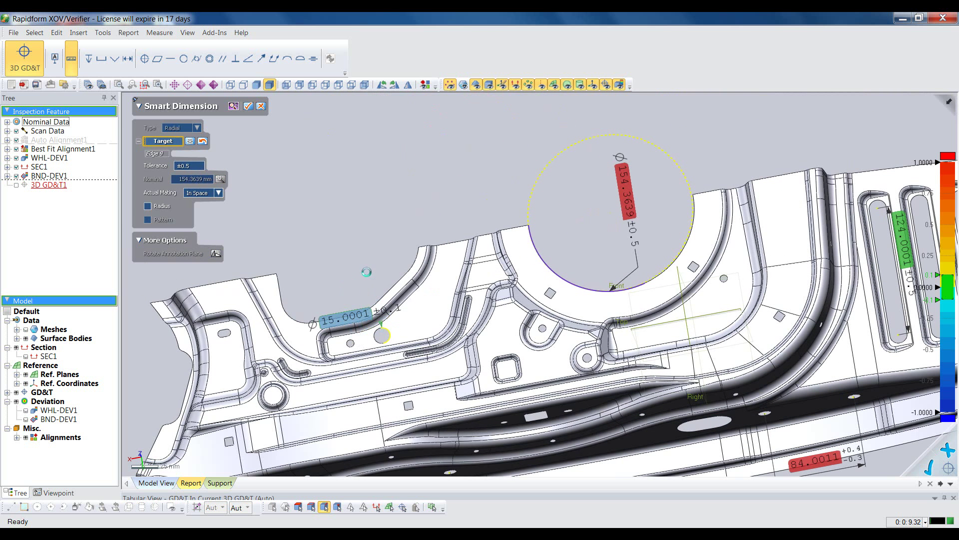
pyautogui.click(353, 255)
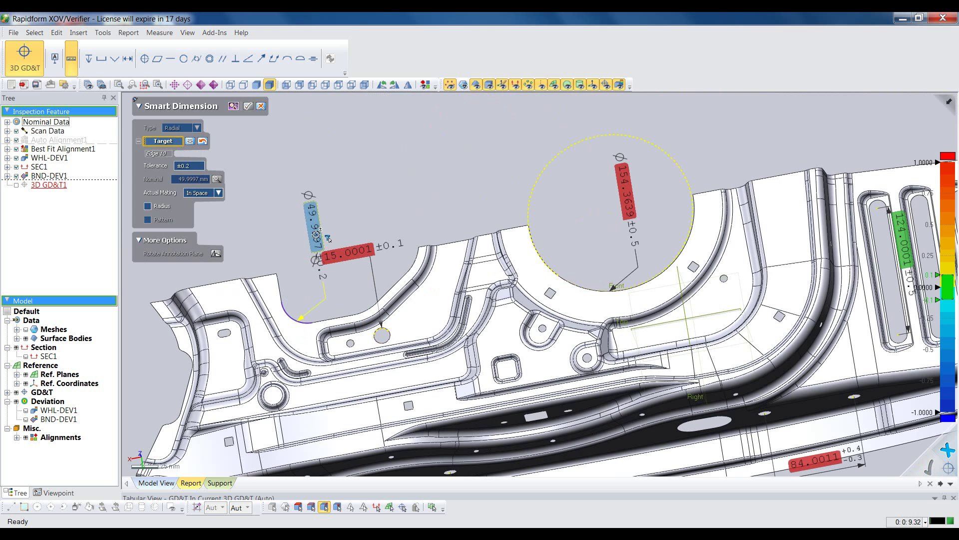
# - Place the smaller cutout's arc diameter label and the adjacent hole's label clear of the part, and accept the dimensions
pyautogui.moveTo(323, 230); pyautogui.dragTo(272, 193)
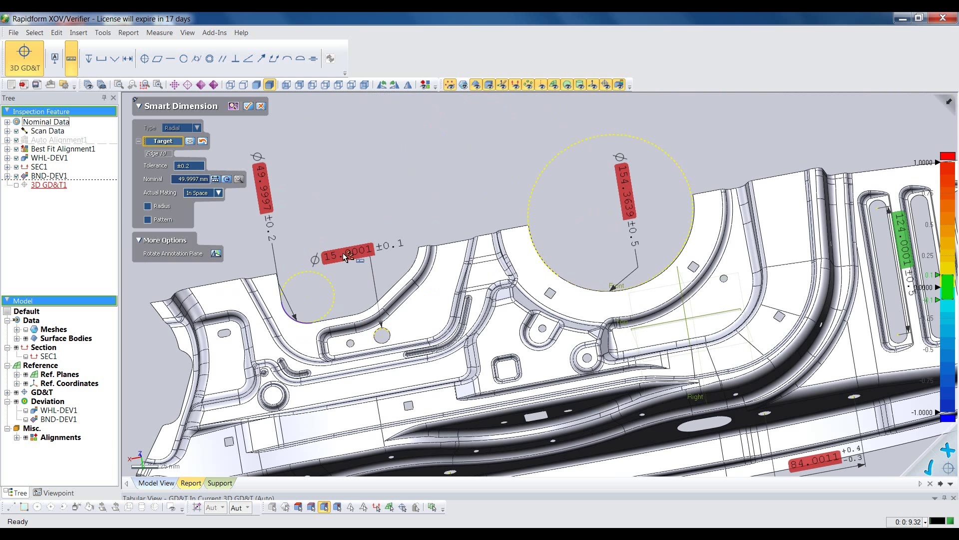
pyautogui.moveTo(344, 256); pyautogui.dragTo(404, 201)
pyautogui.click(248, 106)
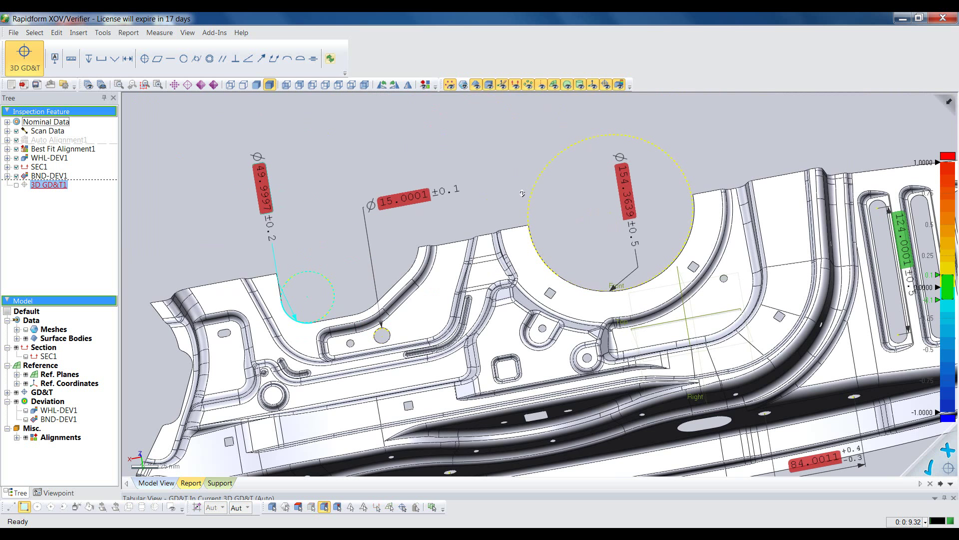
# - Finish the 3D GD&T set and clear the selection with all dimensions in view
pyautogui.scroll(-5, 520, 285)
pyautogui.moveTo(520, 285); pyautogui.dragTo(532, 219, button='right')
pyautogui.click(507, 414)
pyautogui.moveTo(536, 429)
pyautogui.mouseDown(button='right')
pyautogui.moveTo(506, 411)
pyautogui.moveTo(493, 380)
pyautogui.mouseUp(button='right')
pyautogui.moveTo(493, 379); pyautogui.dragTo(505, 386, button='right')
pyautogui.scroll(2, 506, 386)
pyautogui.click(33, 70)
pyautogui.click(31, 66)
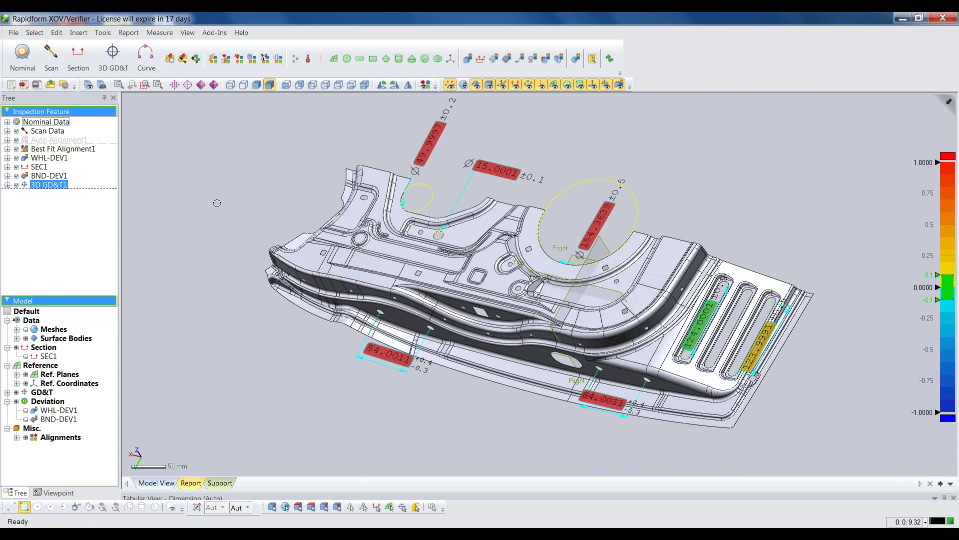
pyautogui.click(217, 203)
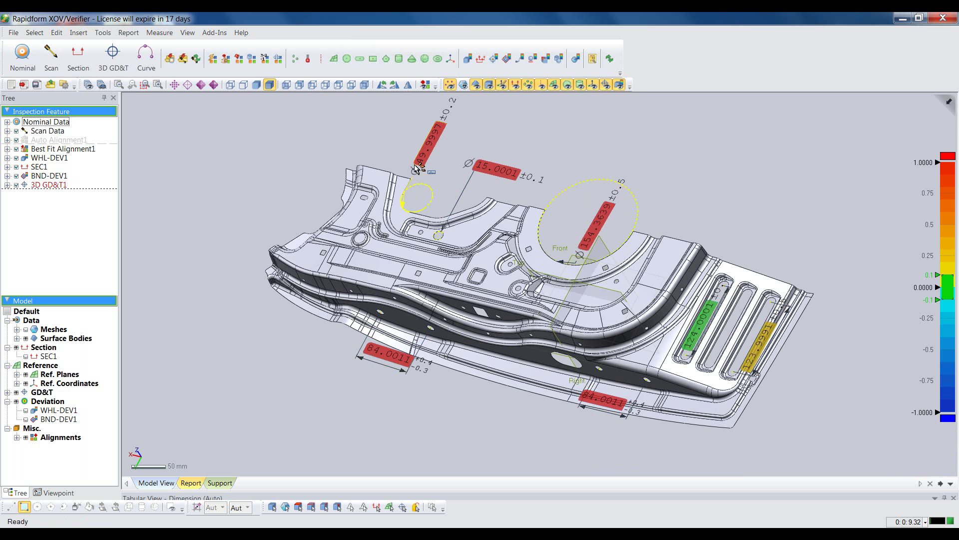
# - Generate a new inspection report with a cover page covering the data, alignment, section, GD&T and deviation results
pyautogui.click(193, 482)
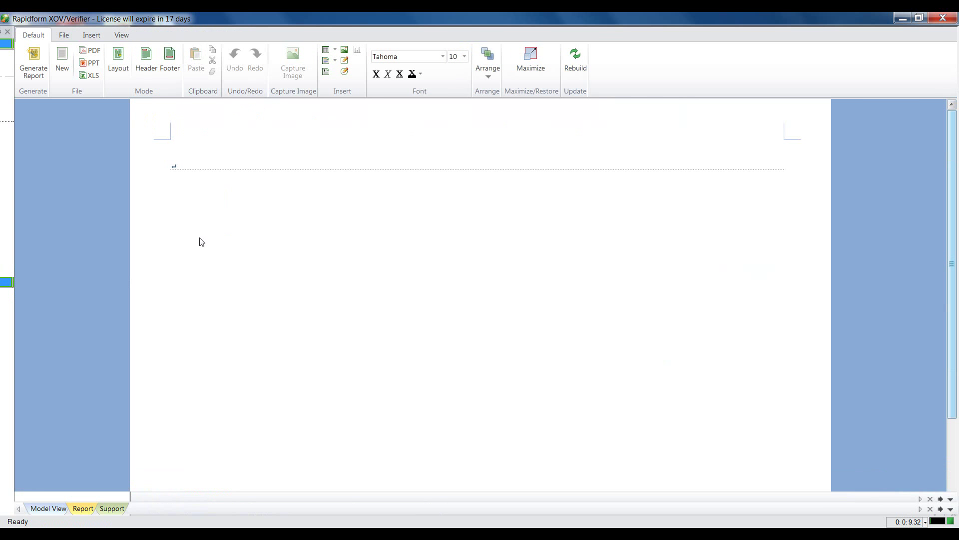
pyautogui.click(46, 67)
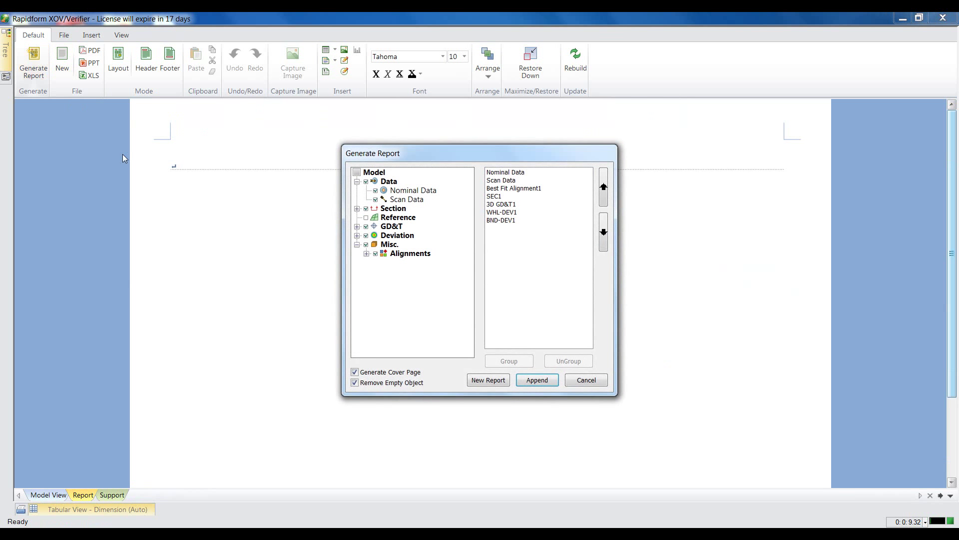
pyautogui.click(485, 380)
# - Review the report's result pages as a slide show, including the section and boundary deviation pages, and exit it
pyautogui.click(124, 35)
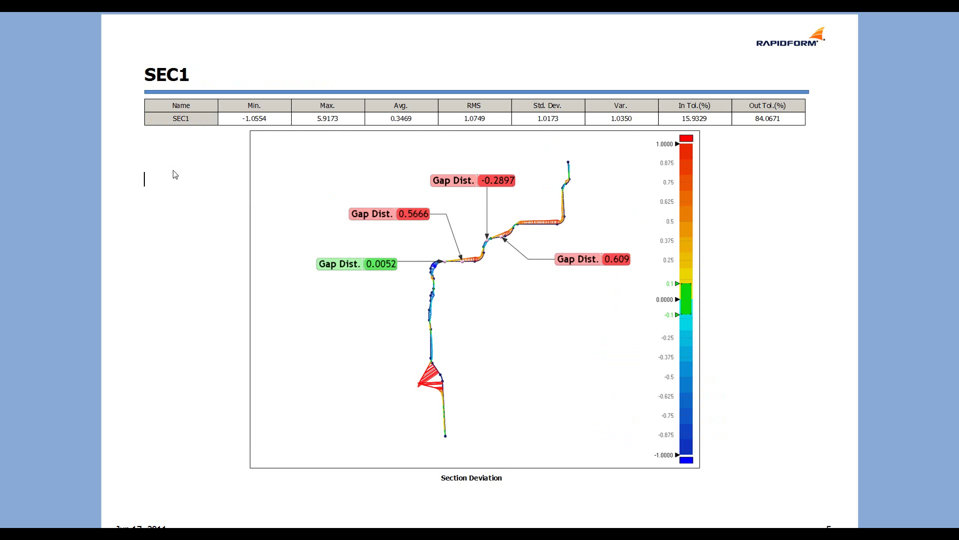
pyautogui.click(175, 173)
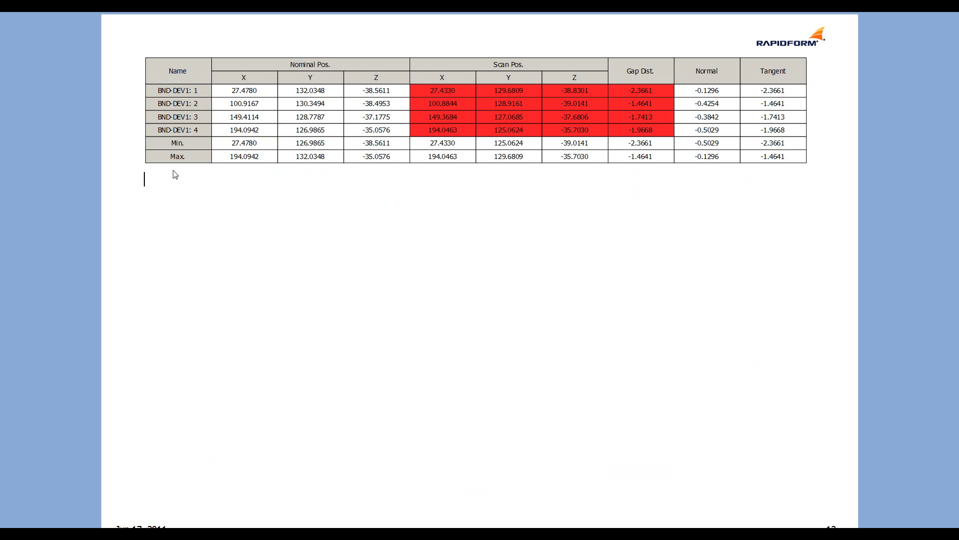
pyautogui.press('Escape')
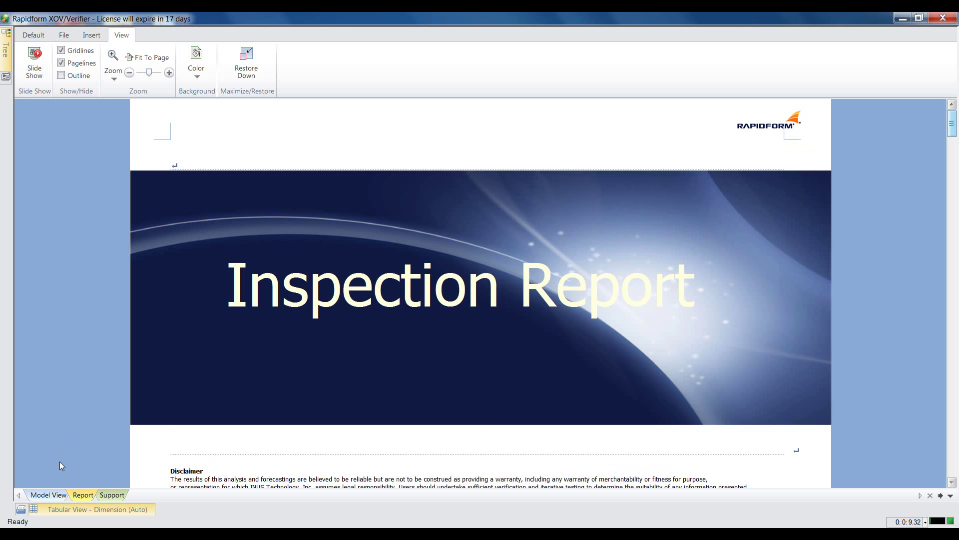